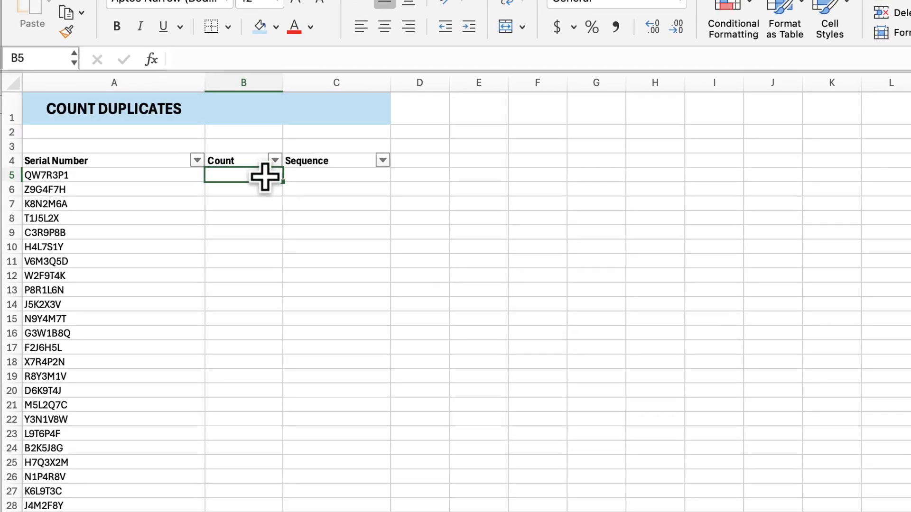
# Enter =COUNTIF(A5:A304,A5) in cell B5 to count how often the first serial number occurs
pyautogui.click(179, 61)
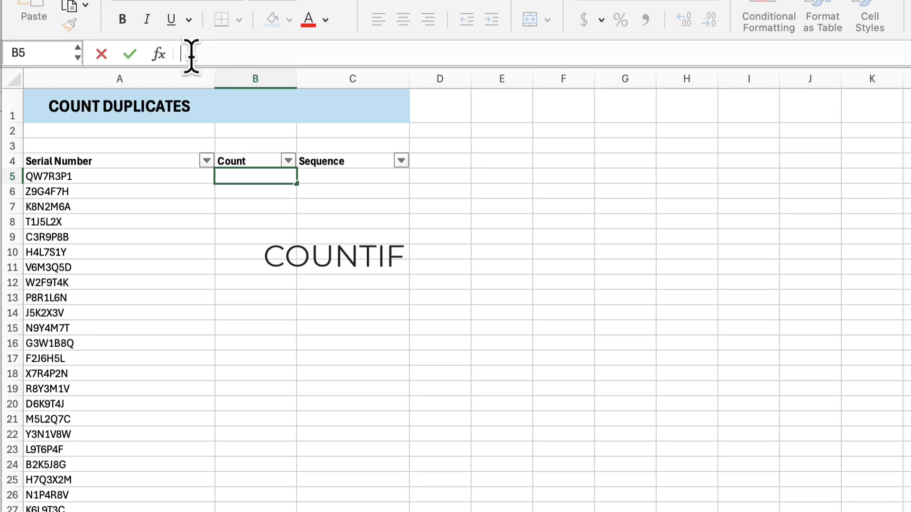
pyautogui.write('=')
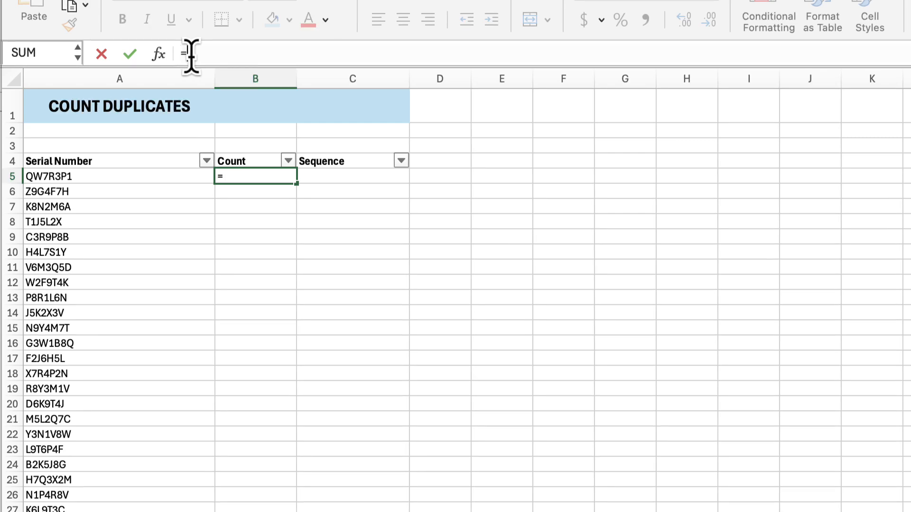
pyautogui.write('countif(')
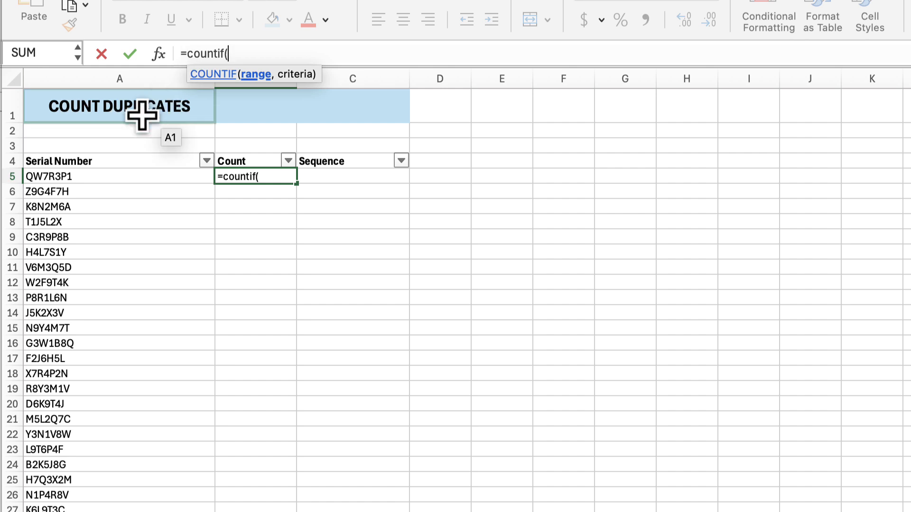
pyautogui.click(99, 175)
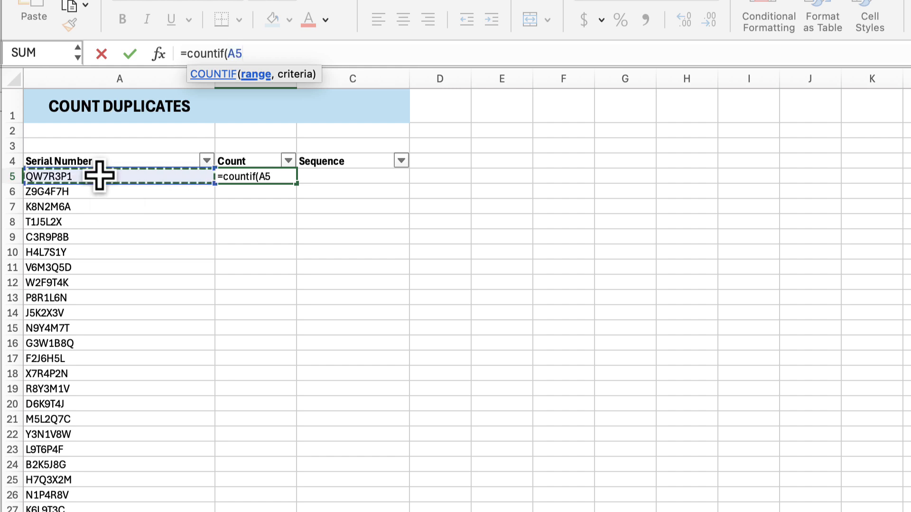
pyautogui.press('super+shift+Down')
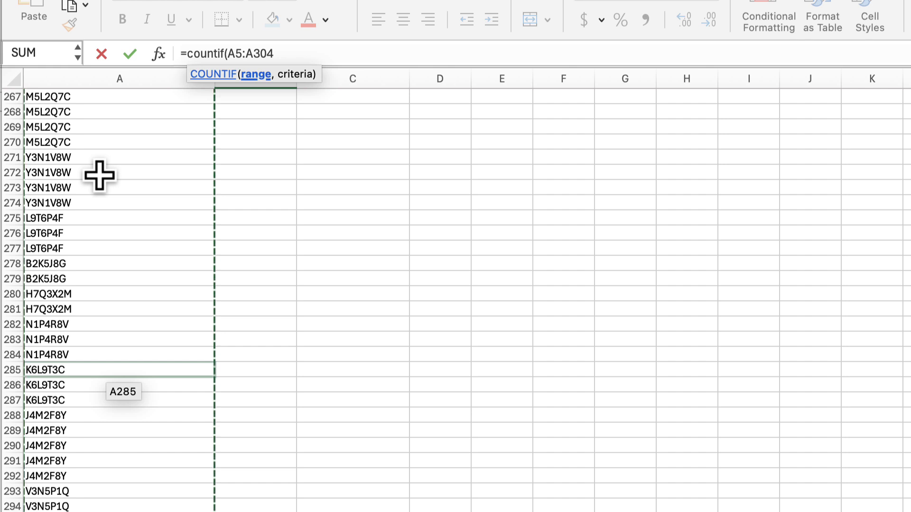
pyautogui.write(',')
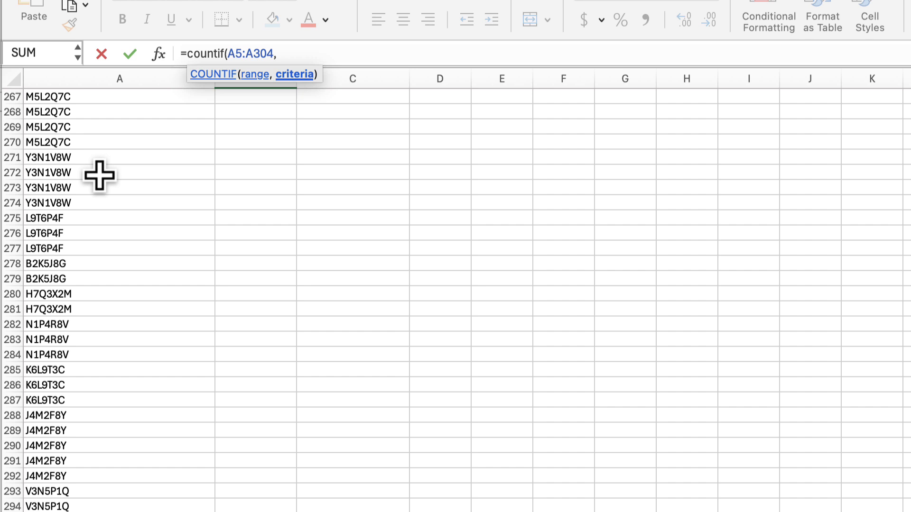
pyautogui.press('Up')
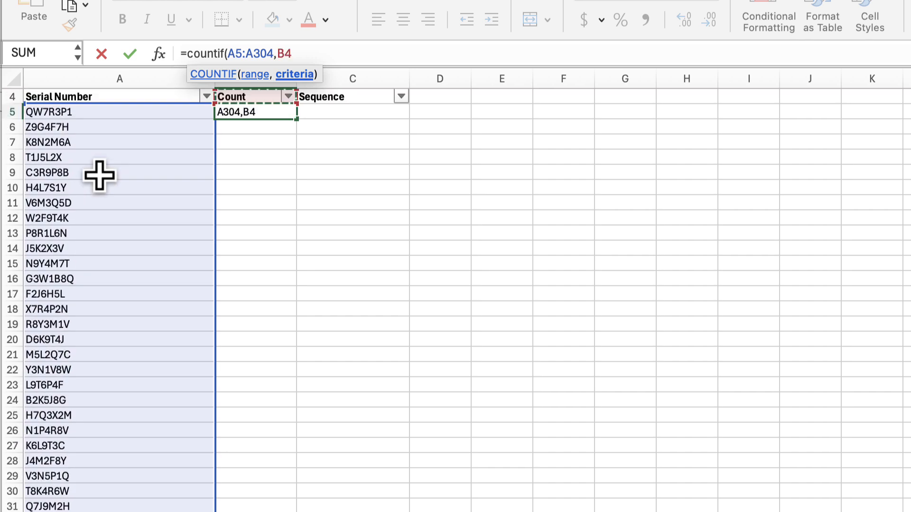
pyautogui.press('Down')
pyautogui.press('Left')
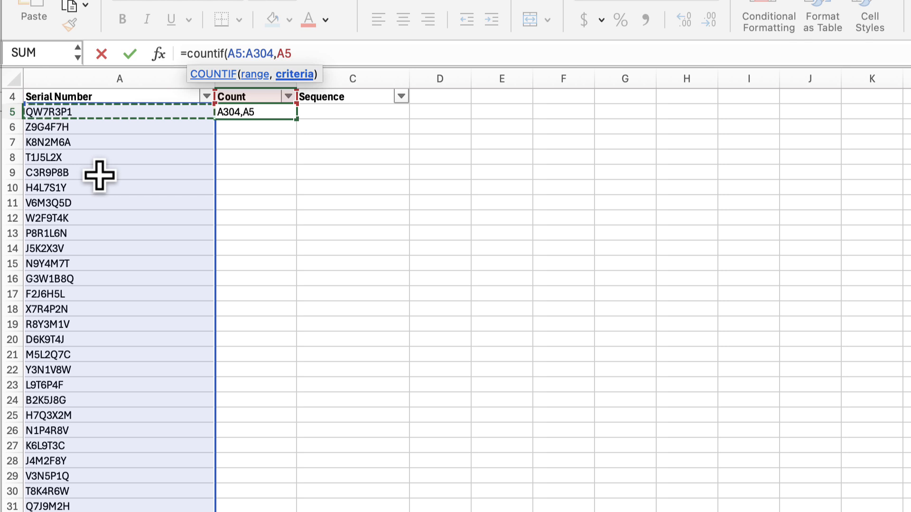
pyautogui.write(')')
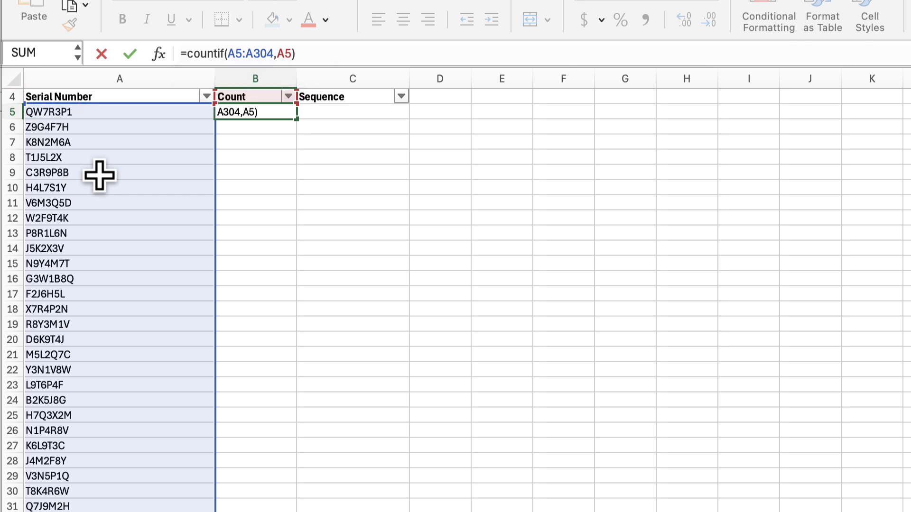
pyautogui.press('Return')
pyautogui.press('Up')
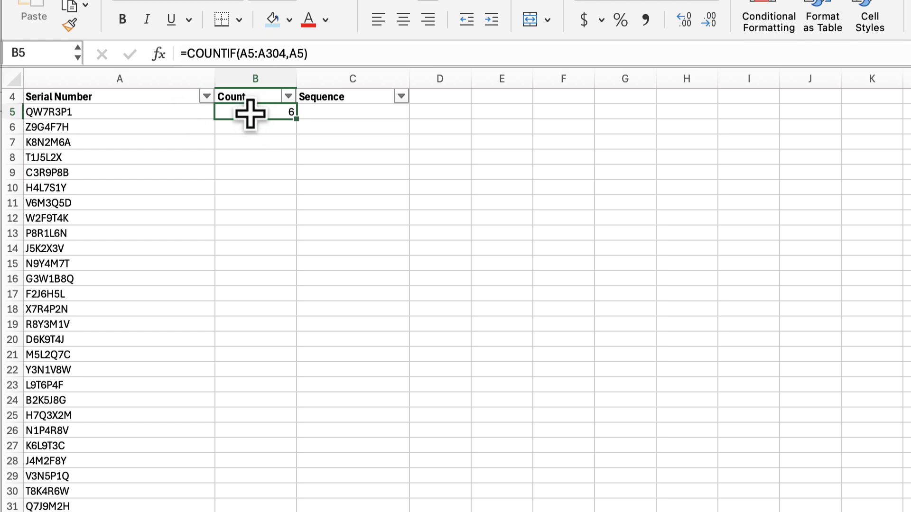
# Make the range in B5's formula absolute so that it reads =COUNTIF($A$5:$A$304,A5)
pyautogui.click(249, 53)
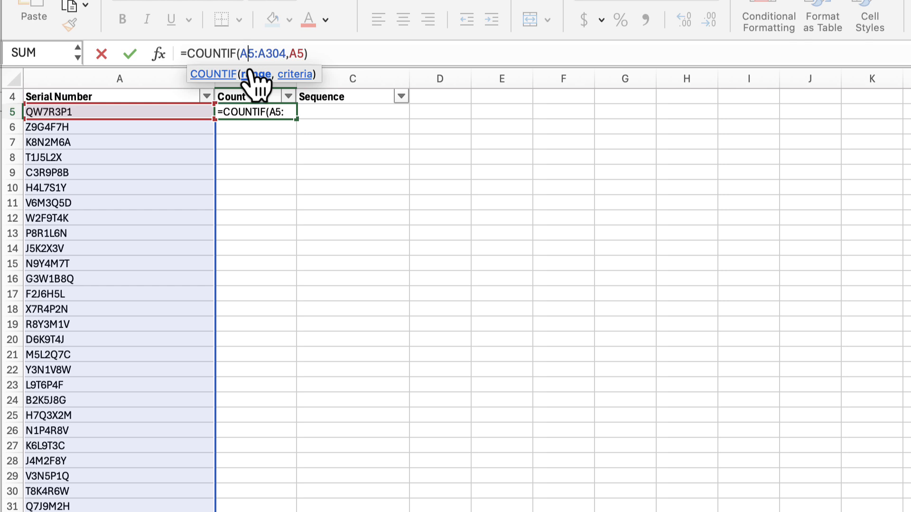
pyautogui.press('super+t')
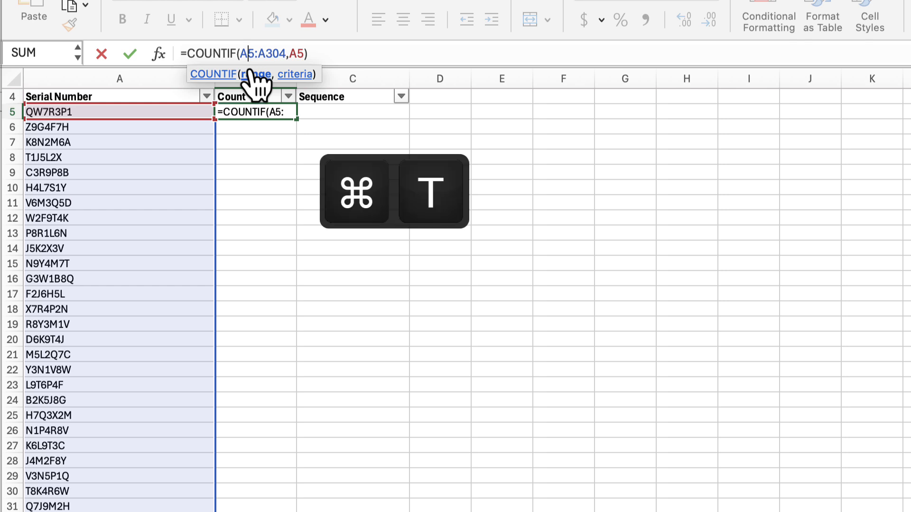
pyautogui.press('F4')
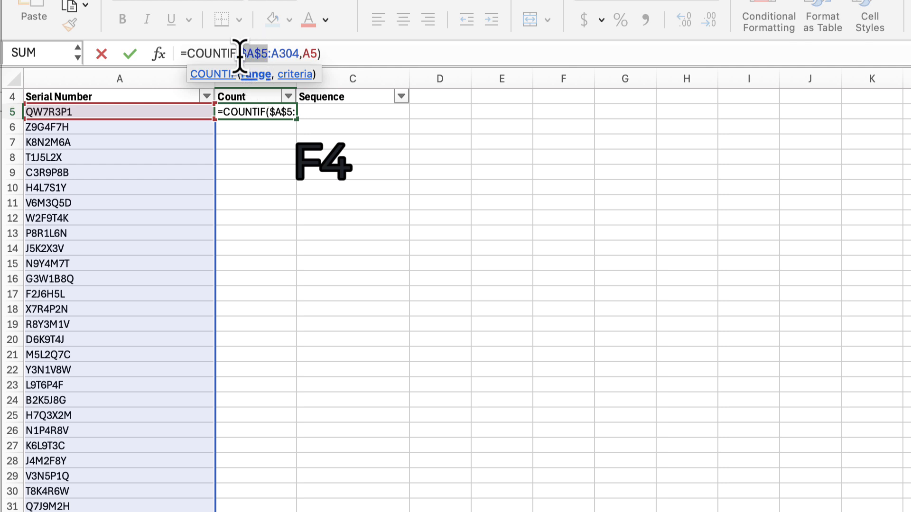
pyautogui.click(279, 54)
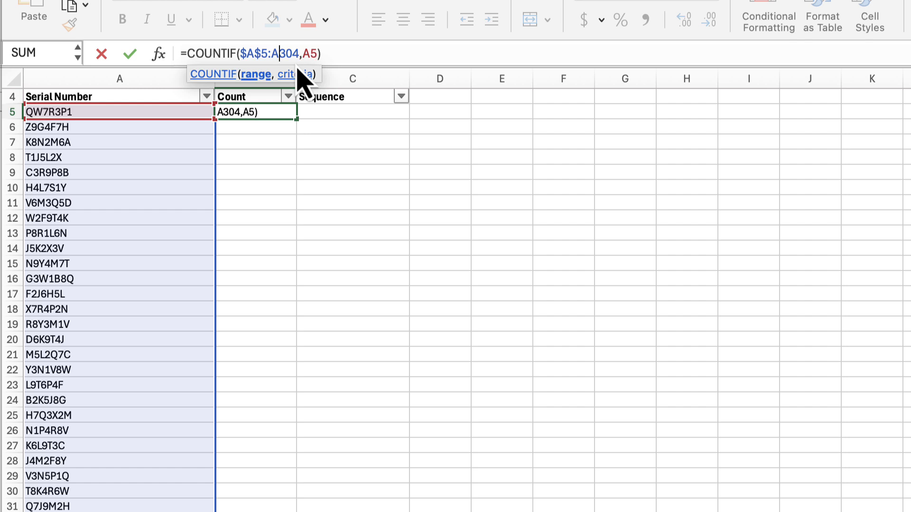
pyautogui.press('F4')
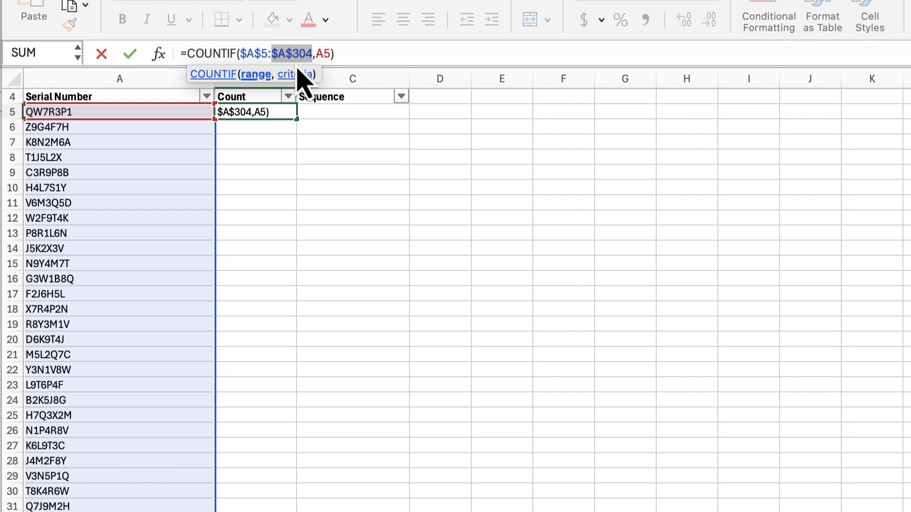
pyautogui.click(337, 53)
pyautogui.press('Return')
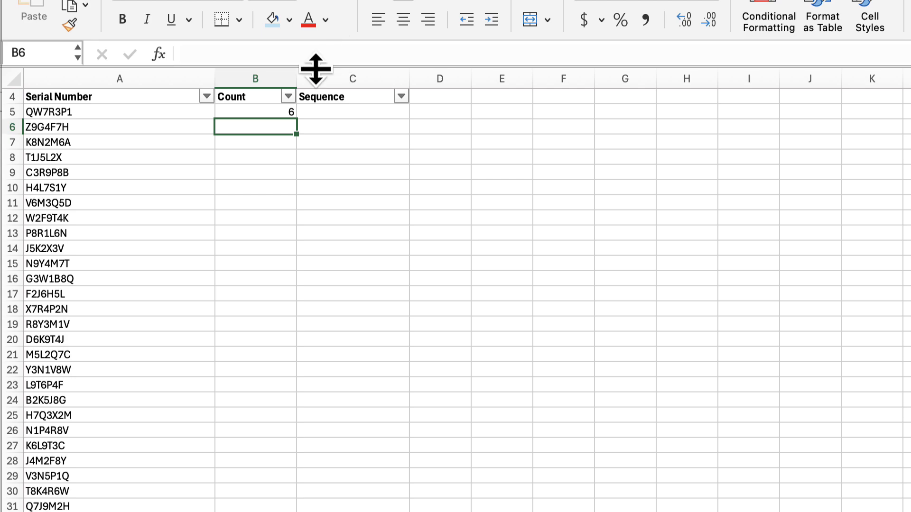
# Fill the COUNTIF formula from B5 down the Count column alongside all the serial numbers
pyautogui.click(293, 117)
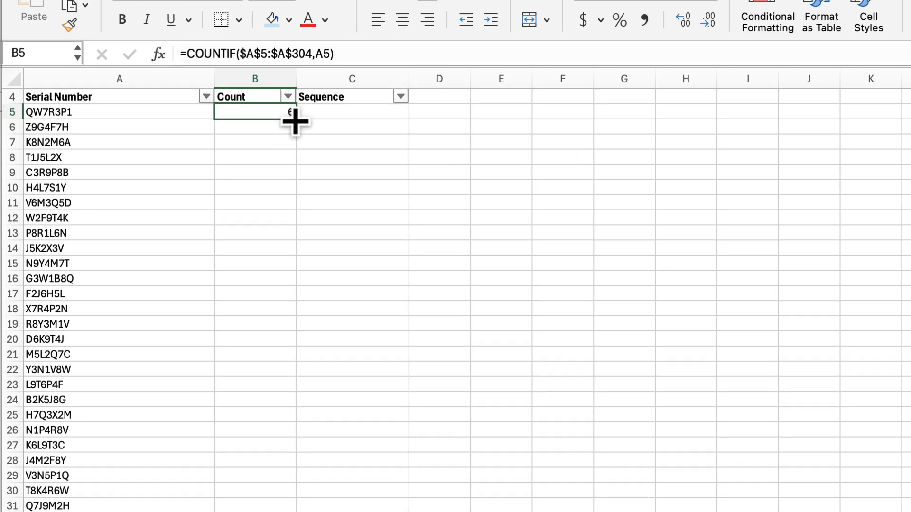
pyautogui.doubleClick(293, 118)
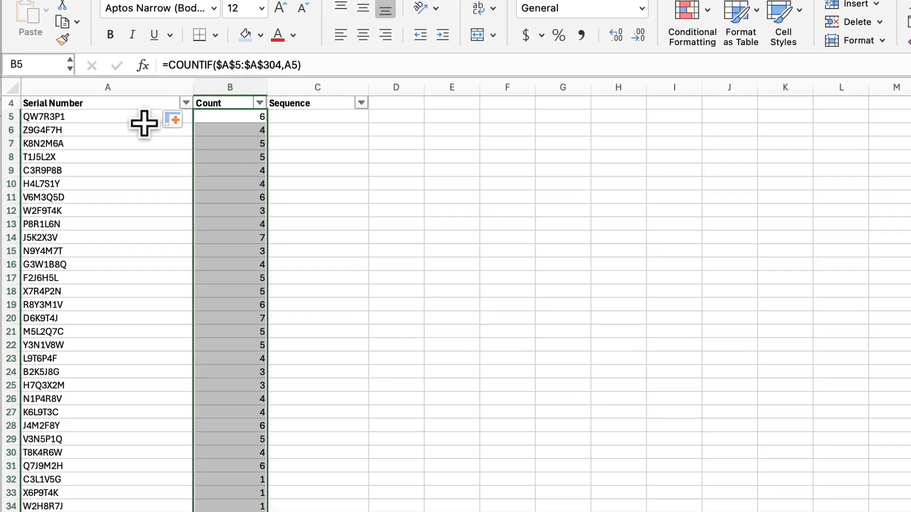
pyautogui.click(153, 118)
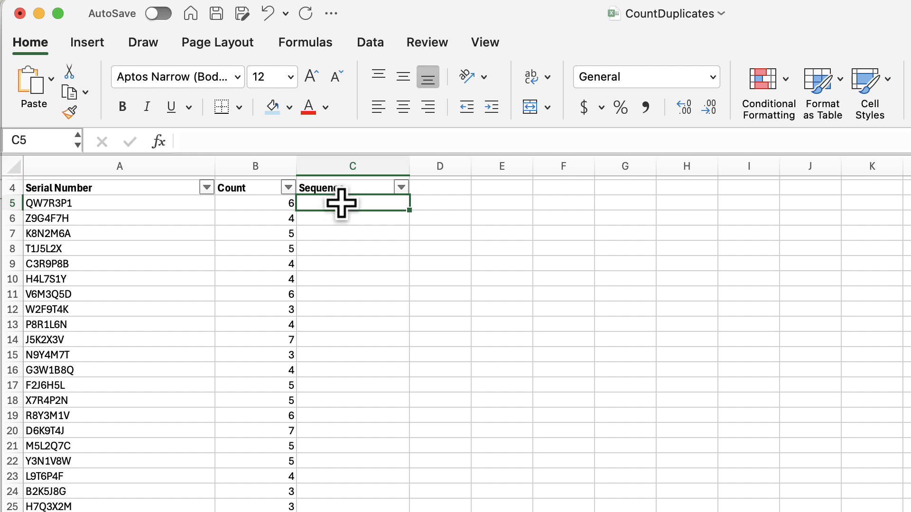
# Enter =COUNTIF(A5:A5,A5) in cell C5 under Sequence
pyautogui.click(241, 140)
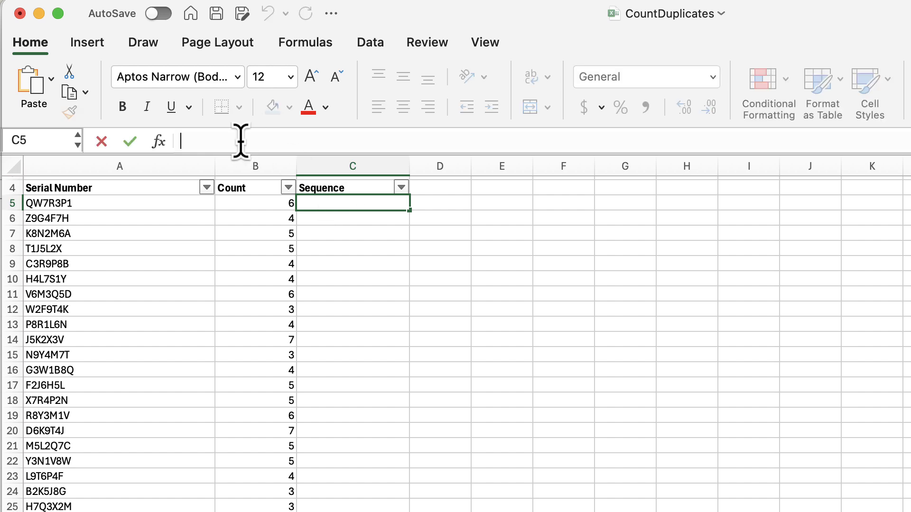
pyautogui.write('=countif(')
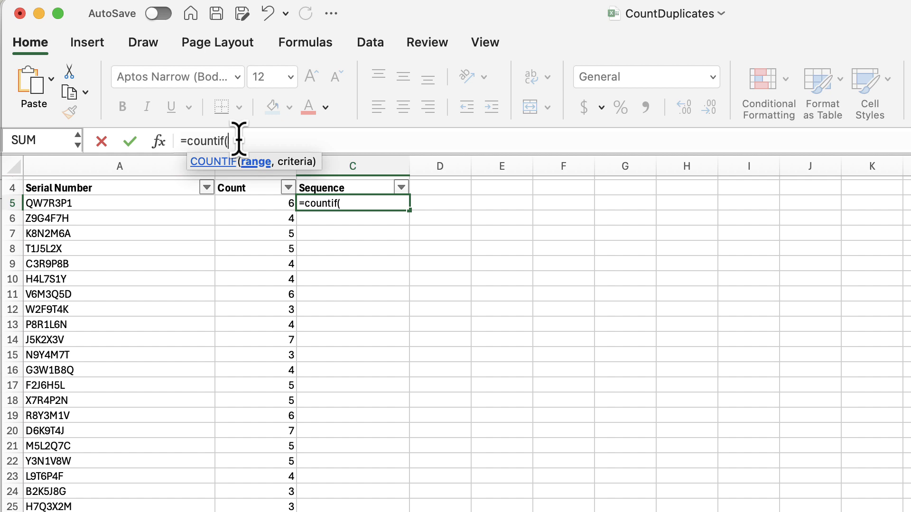
pyautogui.click(112, 204)
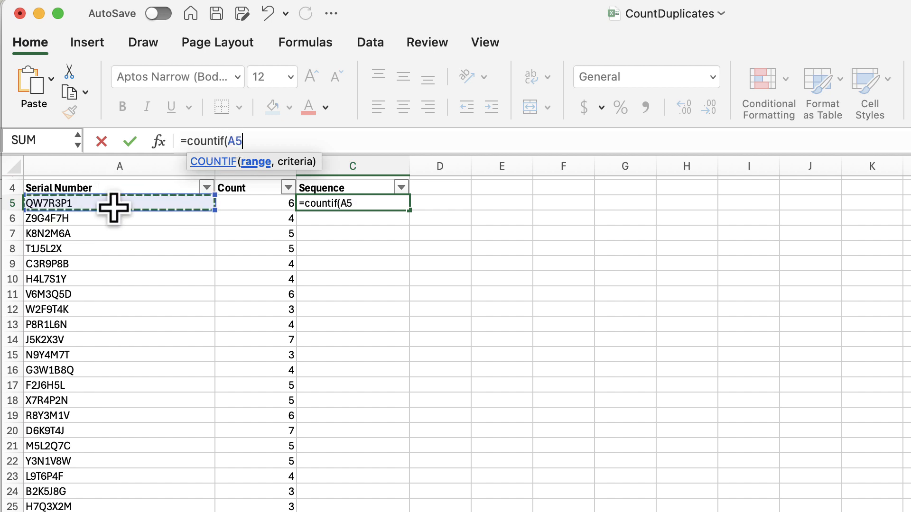
pyautogui.write(':')
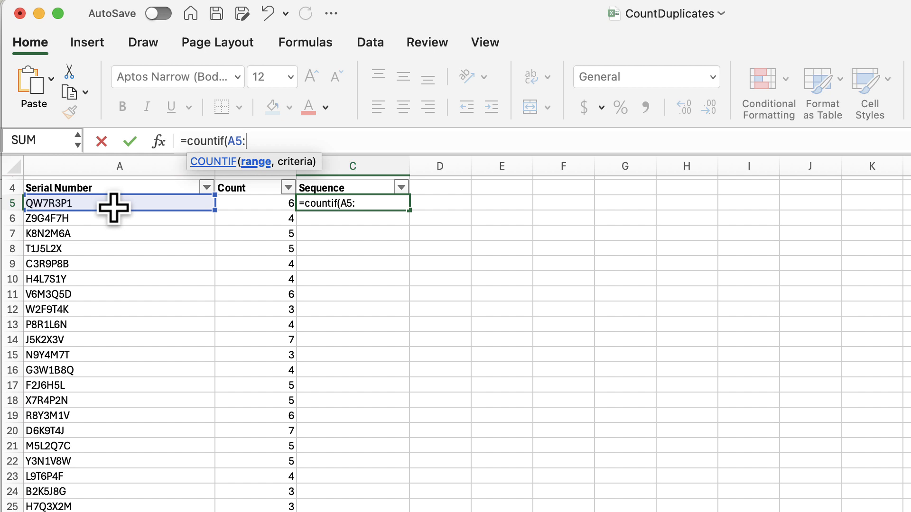
pyautogui.write('A5,')
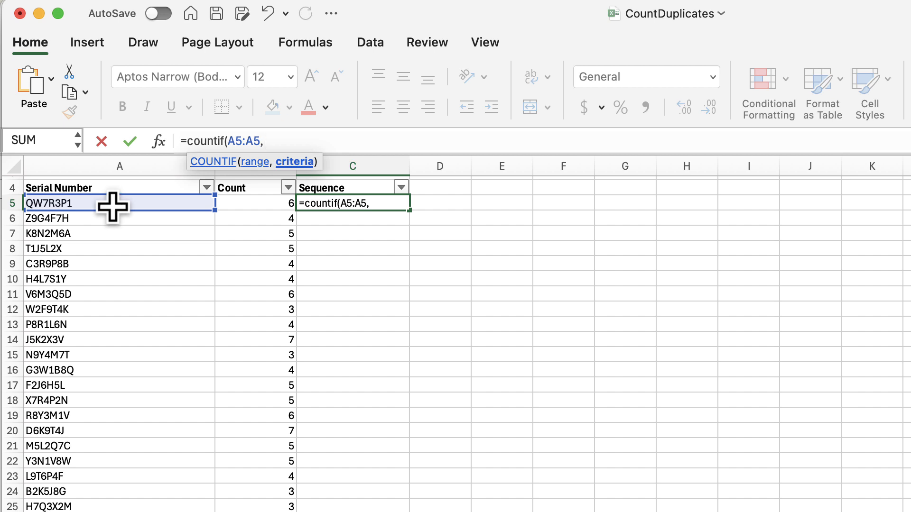
pyautogui.click(117, 203)
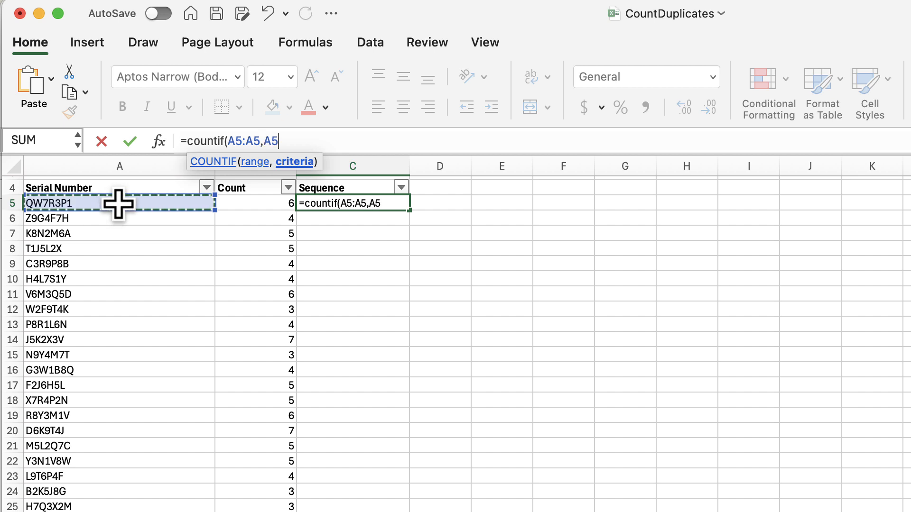
pyautogui.write(')')
pyautogui.press('Return')
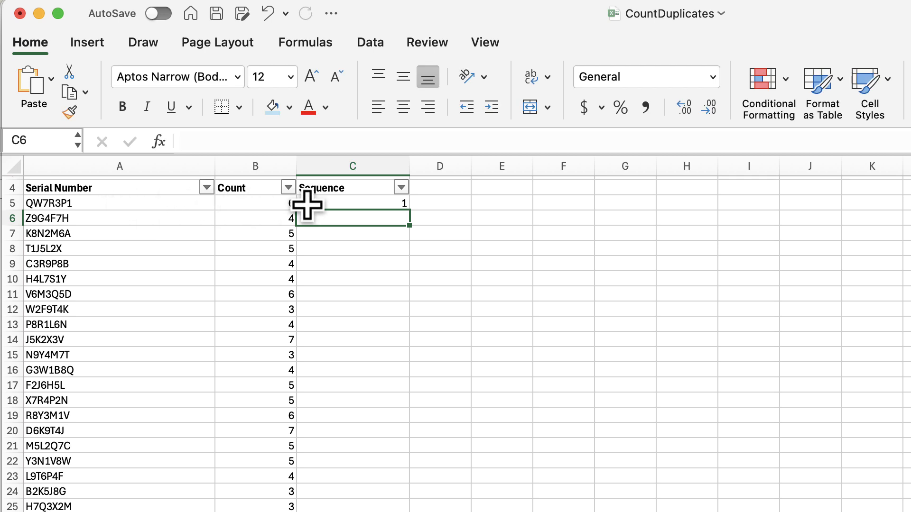
# Lock the starting row of the range in C5's formula so that it reads =COUNTIF(A$5:A5,A5)
pyautogui.click(329, 202)
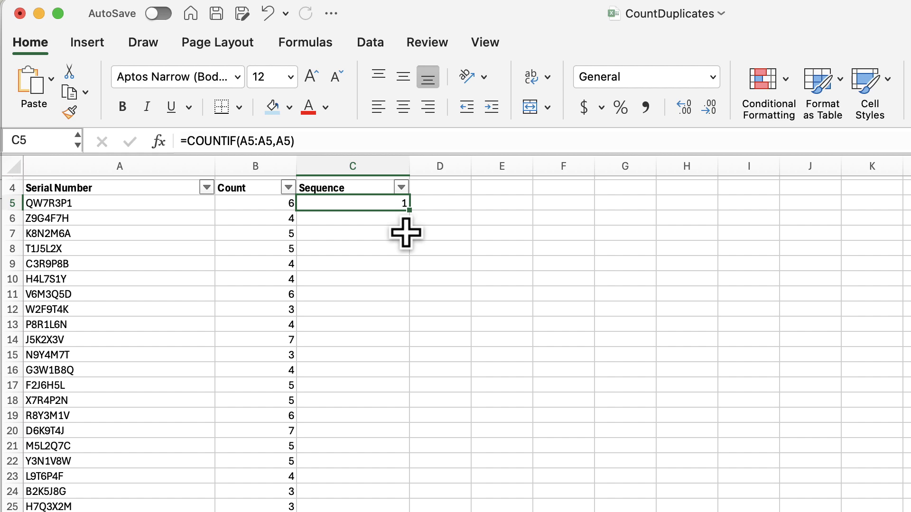
pyautogui.click(249, 141)
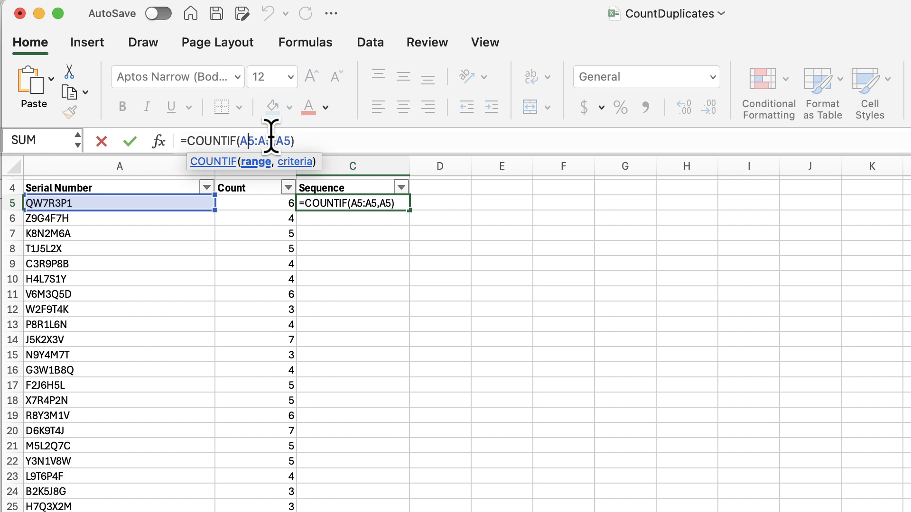
pyautogui.write('$')
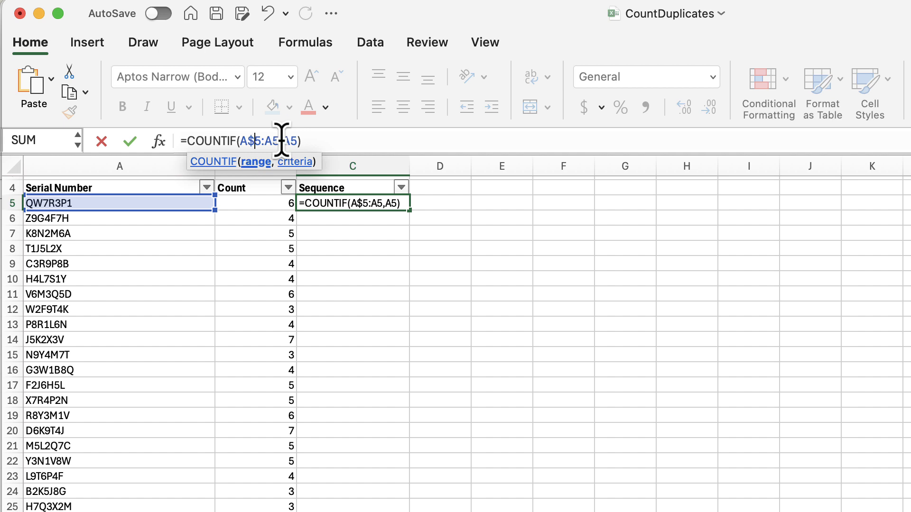
pyautogui.click(310, 141)
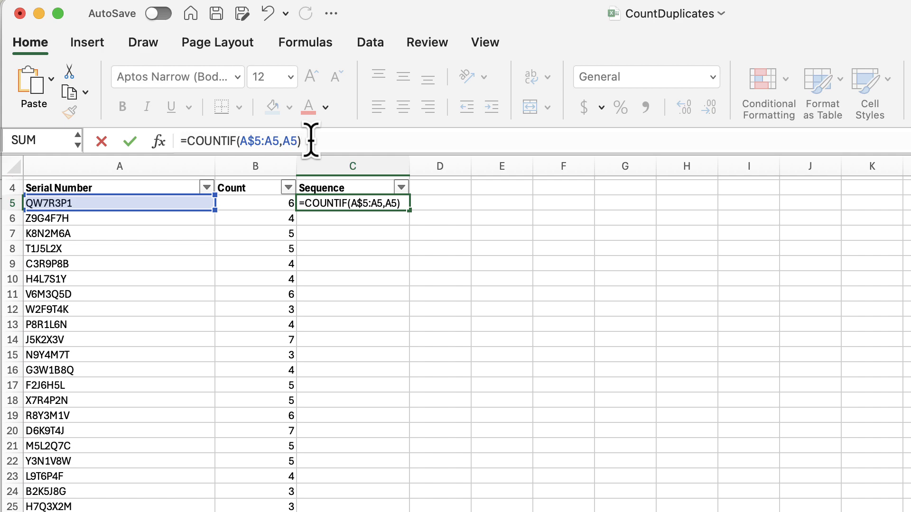
pyautogui.press('Return')
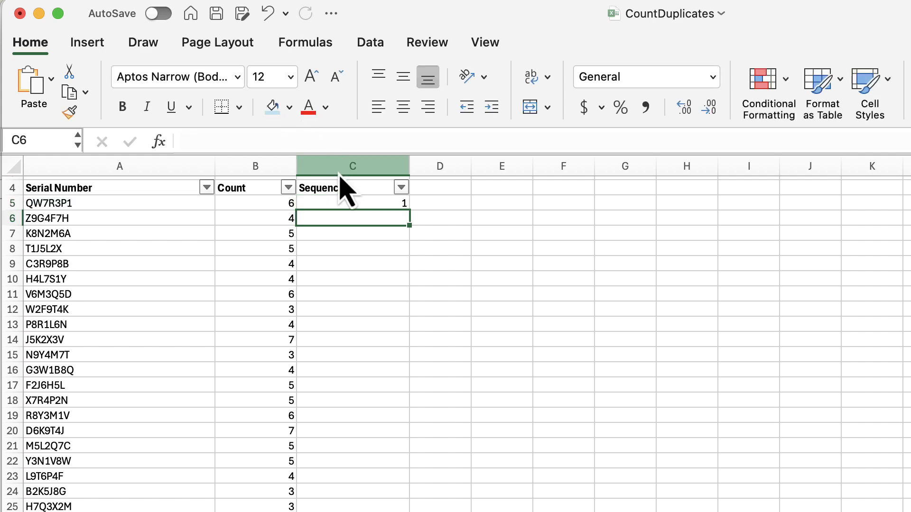
# Fill the running-count formula from C5 down the Sequence column alongside all the serial numbers
pyautogui.click(406, 204)
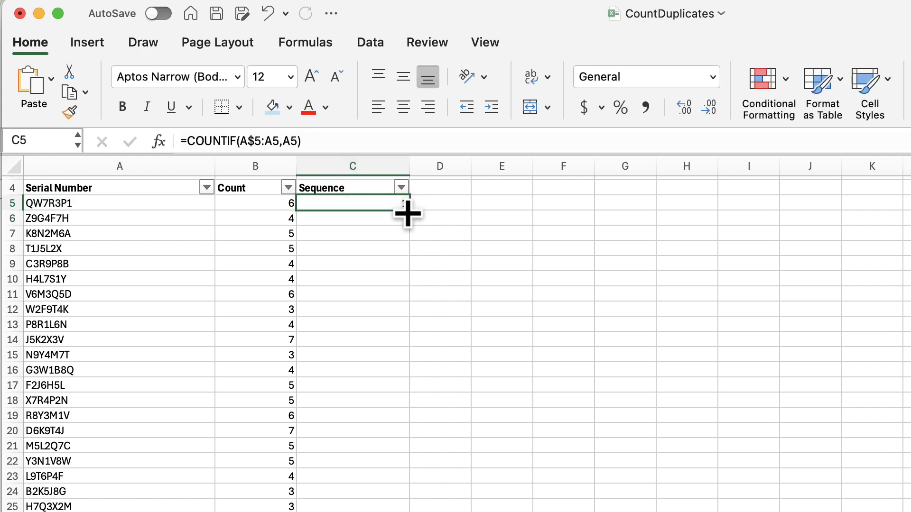
pyautogui.doubleClick(408, 211)
pyautogui.click(380, 203)
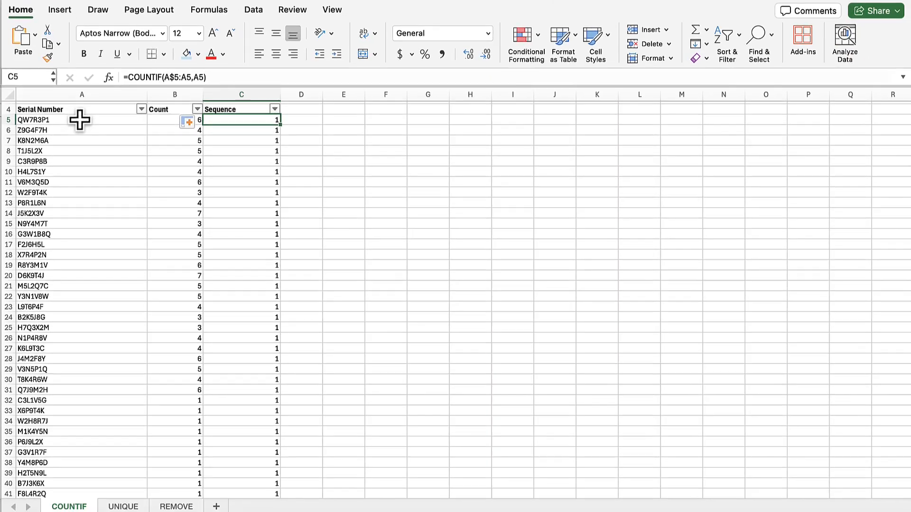
# Filter the Serial Number column by the serial number in A5 to examine its count and sequence numbers
pyautogui.click(93, 161)
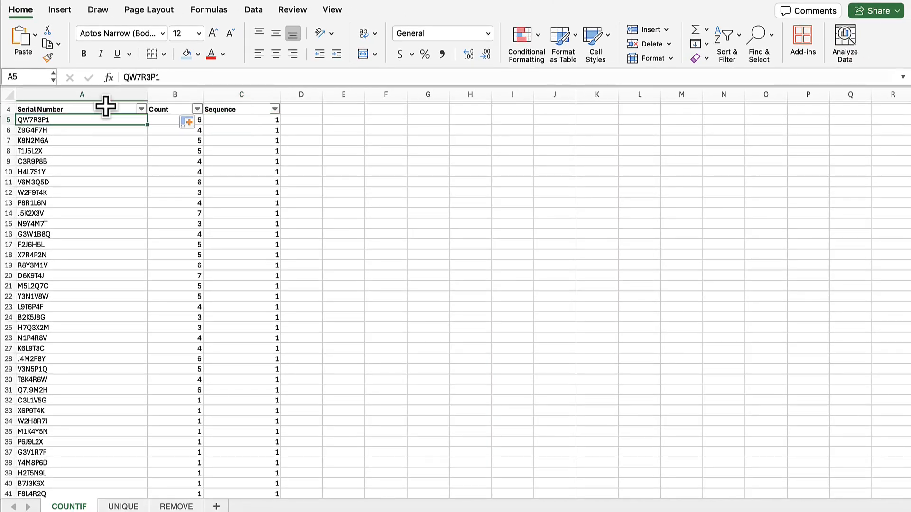
pyautogui.moveTo(163, 76); pyautogui.dragTo(111, 76)
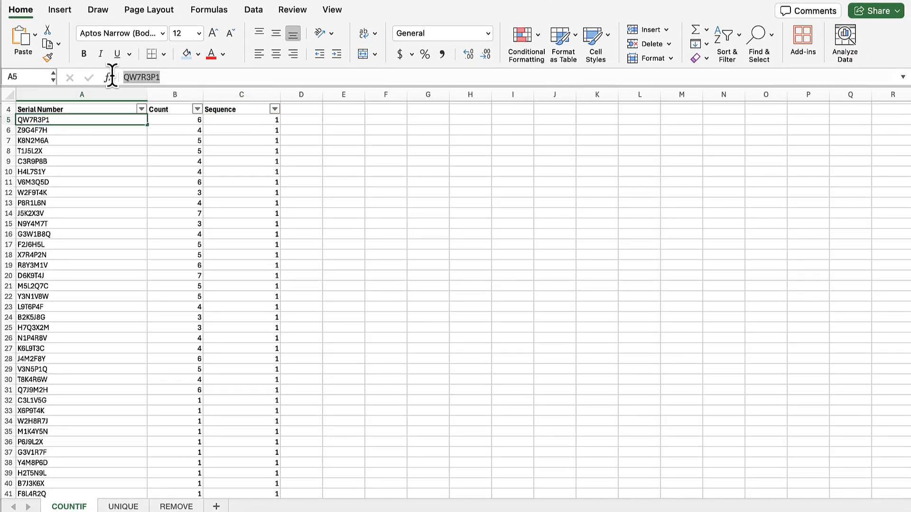
pyautogui.press('super+c')
pyautogui.click(141, 109)
pyautogui.click(209, 240)
pyautogui.press('super+v')
pyautogui.click(152, 131)
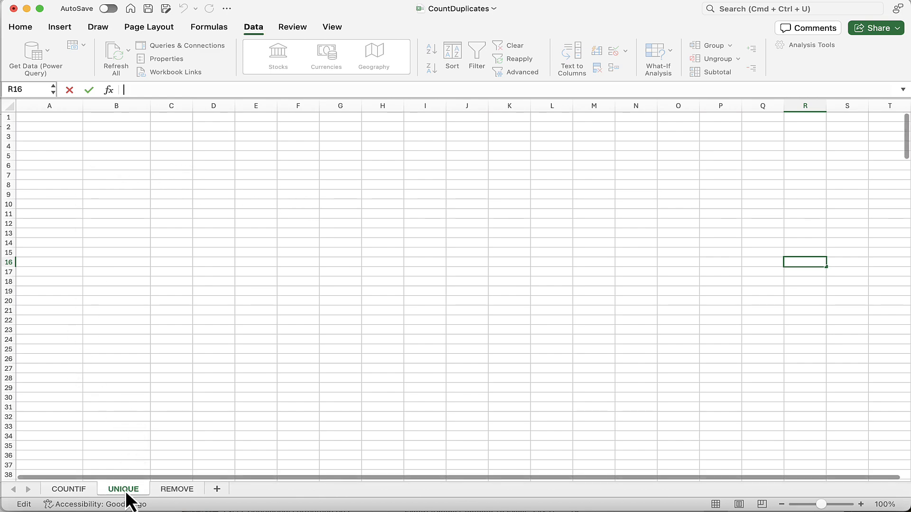
# Enter =UNIQUE(COUNTIF!A4:B304) in cell A1 of the UNIQUE sheet to list each serial number once with its count
pyautogui.click(44, 120)
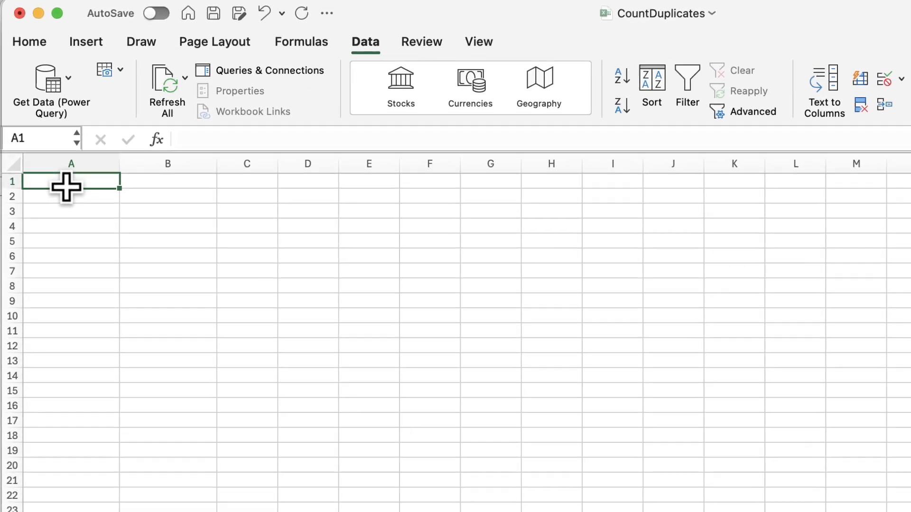
pyautogui.write('=uniq')
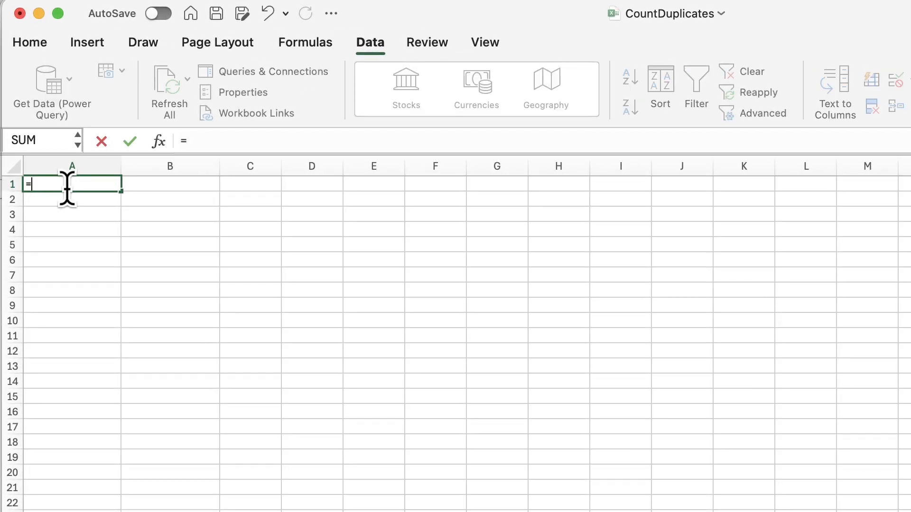
pyautogui.write('ue(')
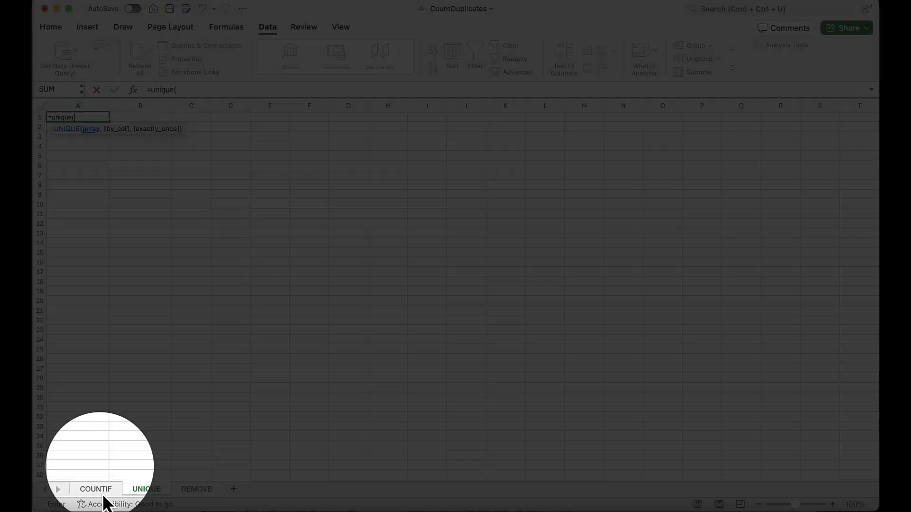
pyautogui.click(102, 495)
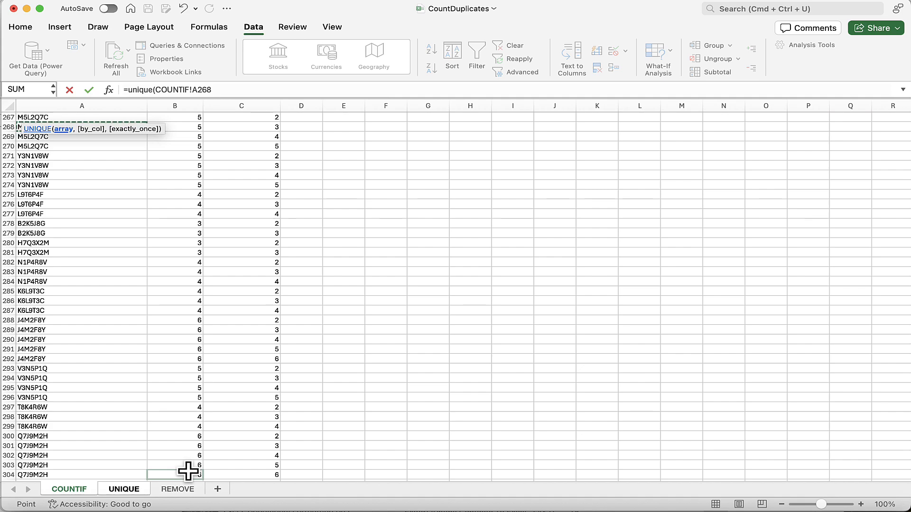
pyautogui.click(102, 473)
pyautogui.press('super+shift+Up')
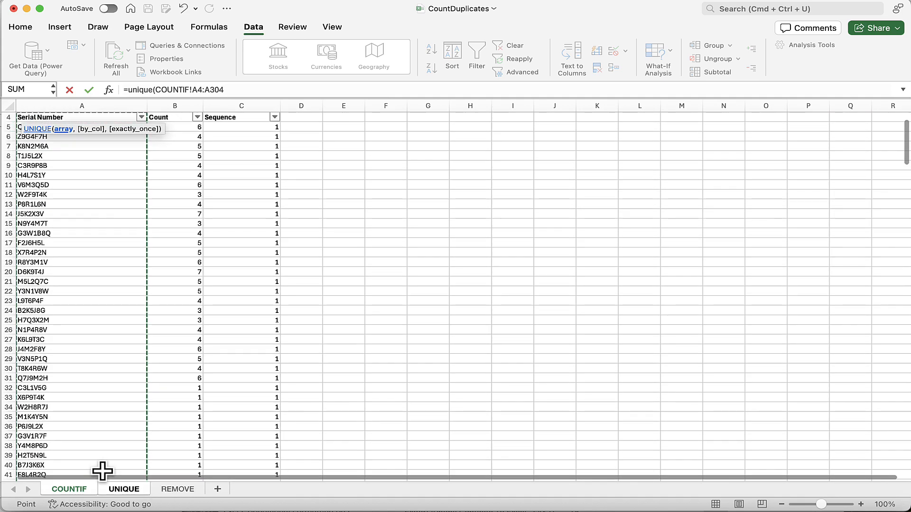
pyautogui.hotkey('shift', 'Right')
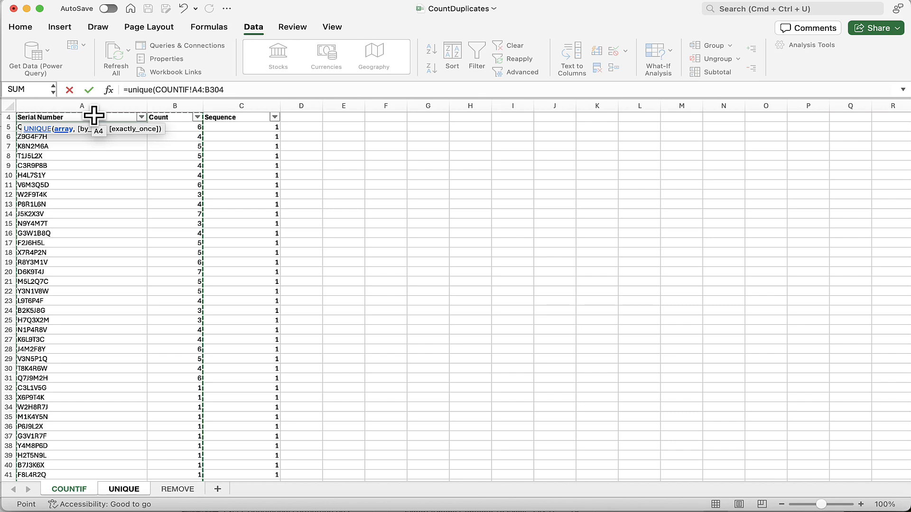
pyautogui.click(231, 90)
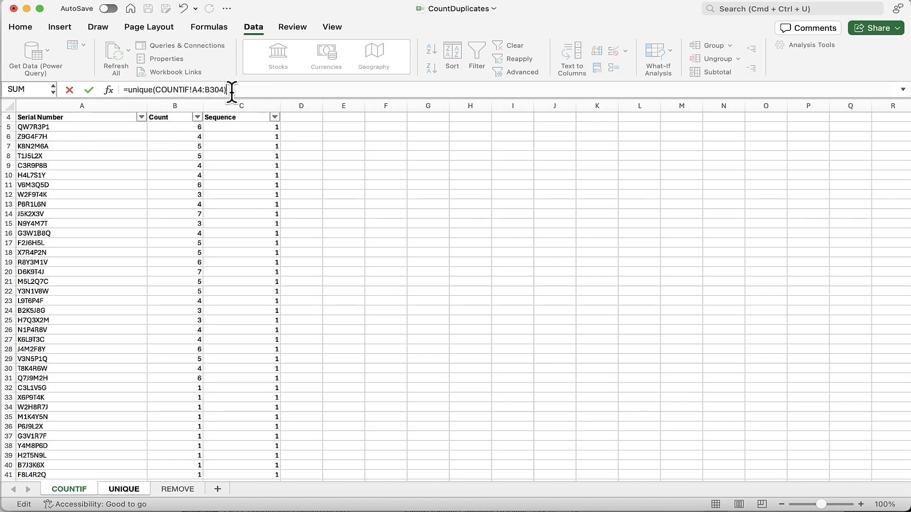
pyautogui.press('Return')
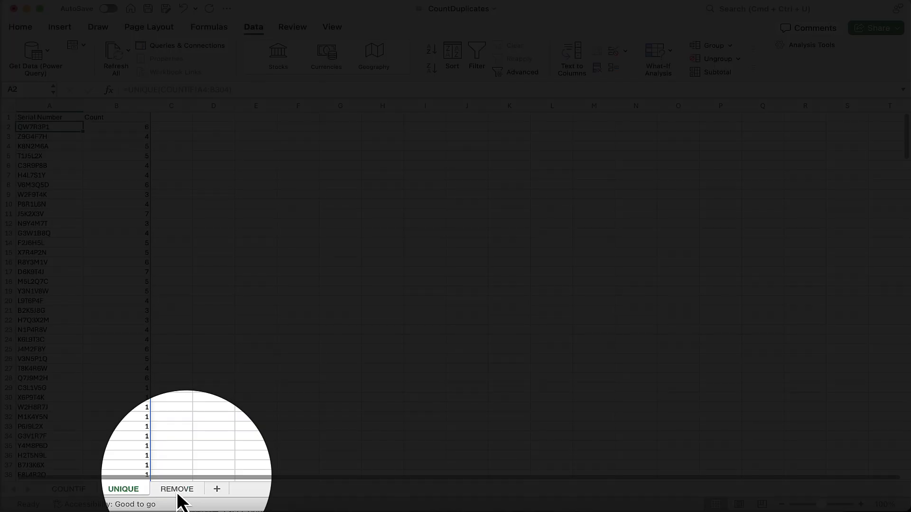
# Copy the Serial Number and Count range A4:B304 from the COUNTIF sheet and paste it as values at A1 of the REMOVE sheet
pyautogui.click(183, 494)
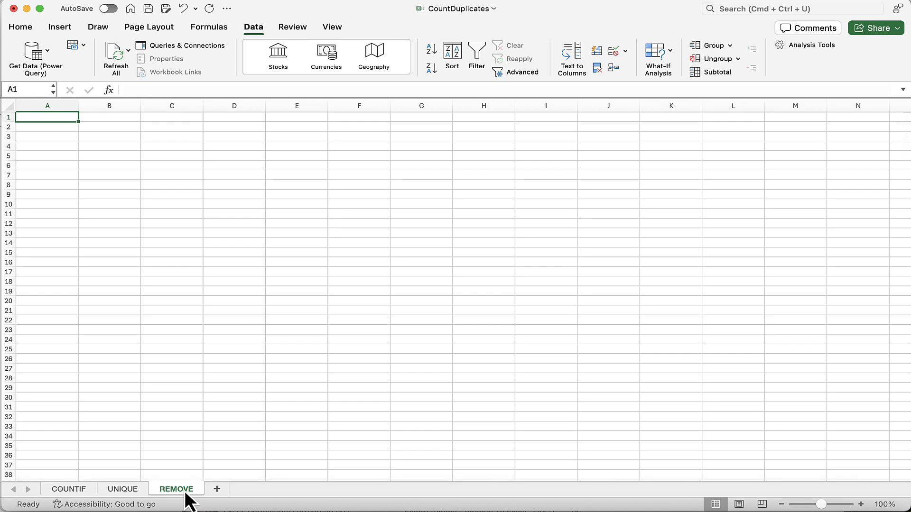
pyautogui.click(69, 490)
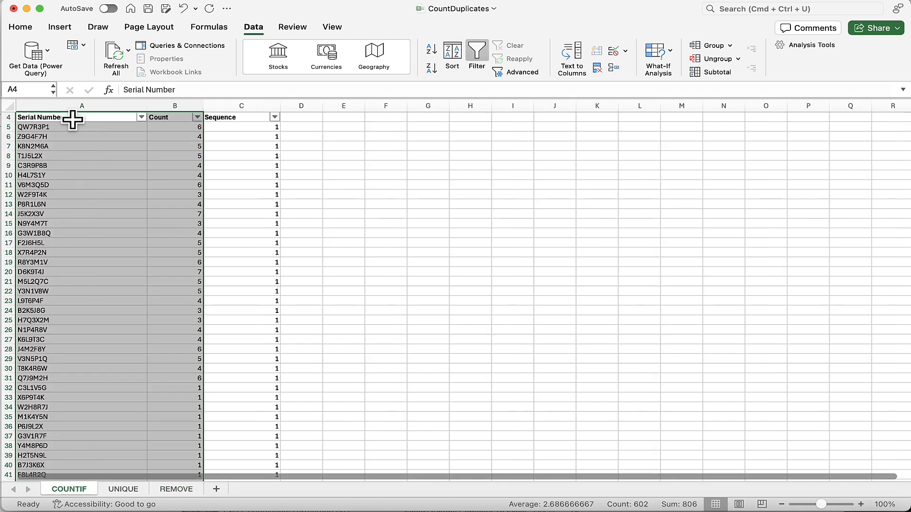
pyautogui.moveTo(72, 119); pyautogui.dragTo(164, 119)
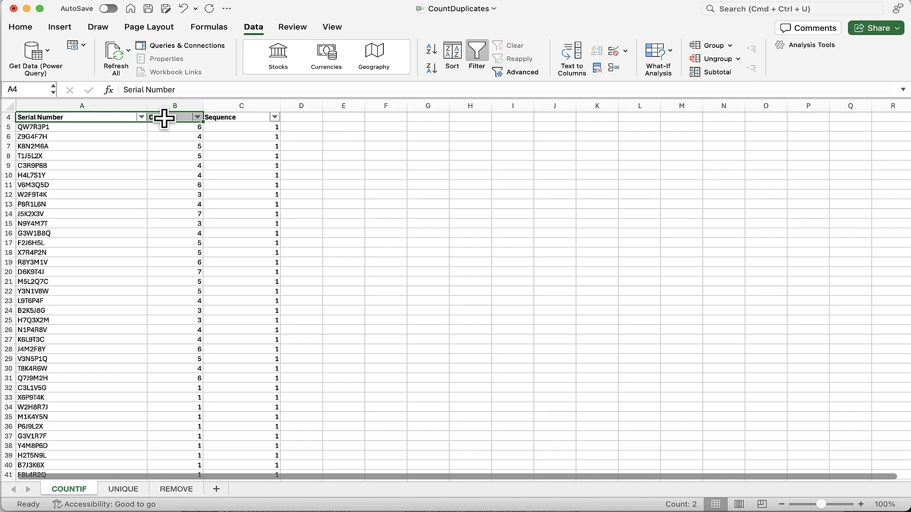
pyautogui.hotkey('ctrl', 'shift', 'Down')
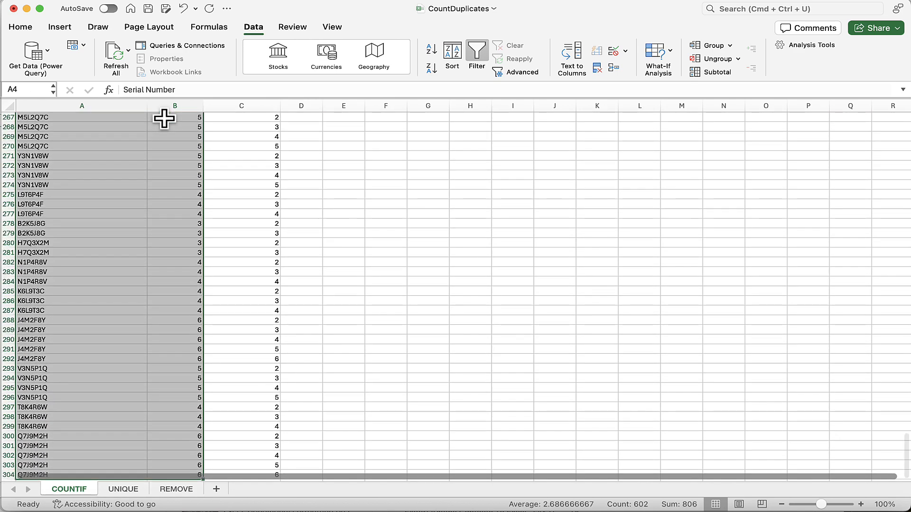
pyautogui.press('super+c')
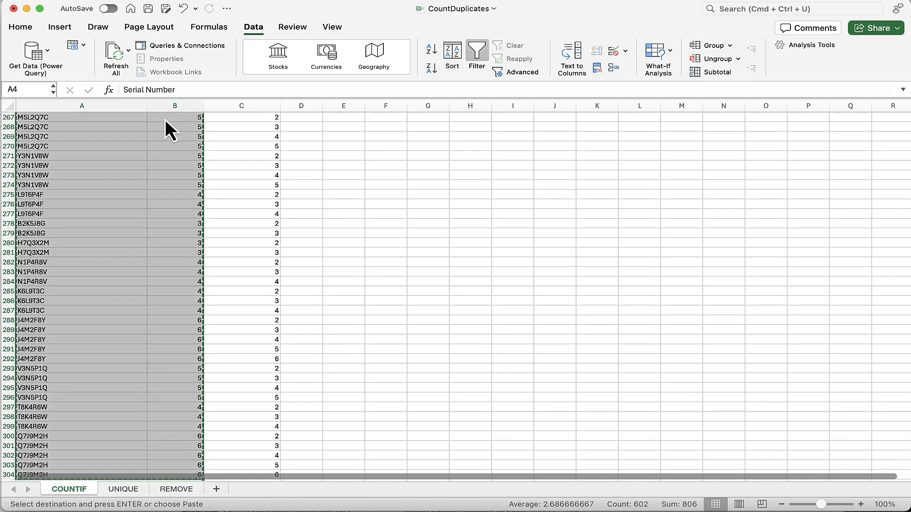
pyautogui.click(179, 491)
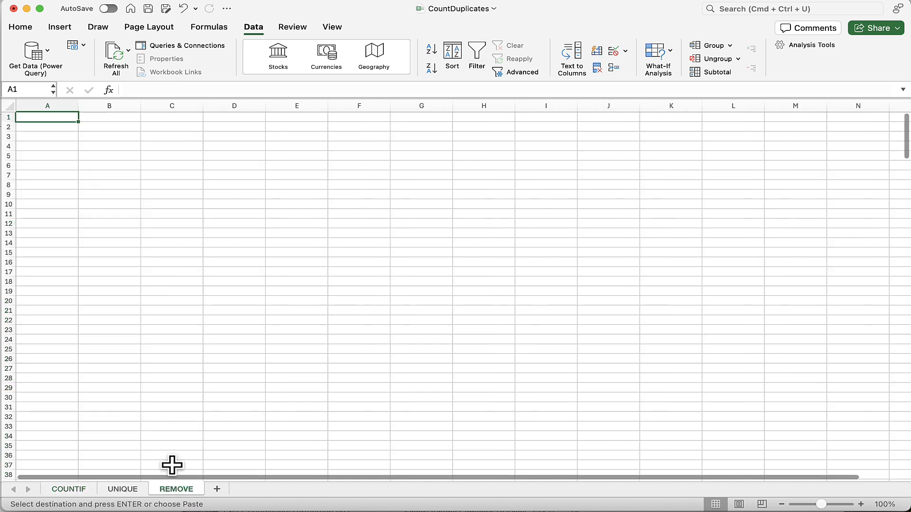
pyautogui.rightClick(60, 118)
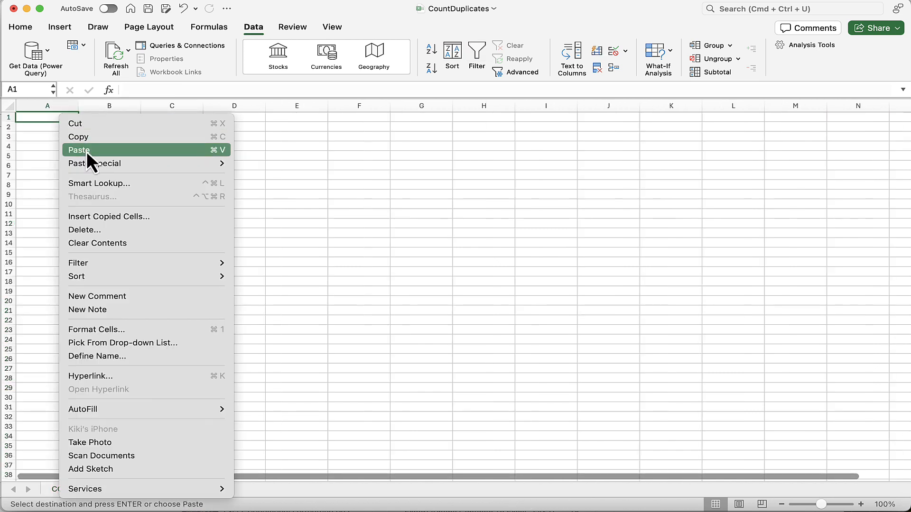
pyautogui.moveTo(90, 162)
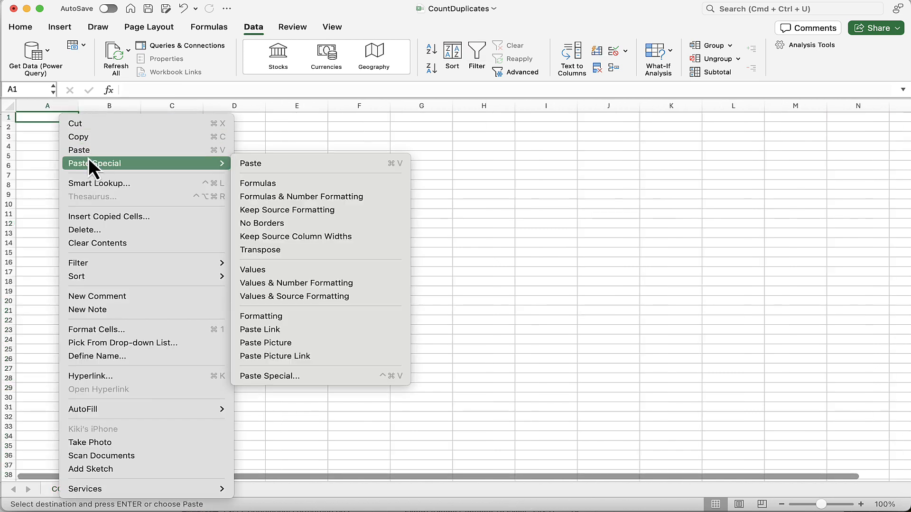
pyautogui.click(281, 270)
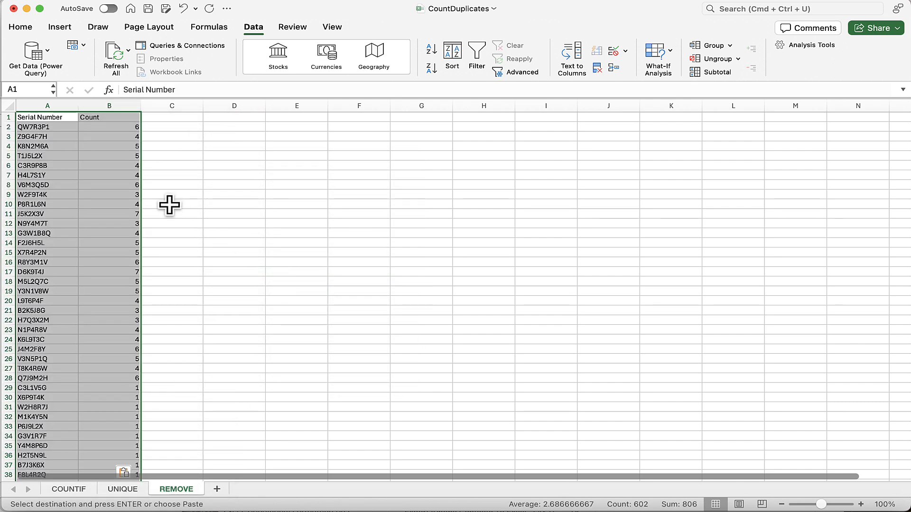
pyautogui.click(15, 27)
pyautogui.click(35, 53)
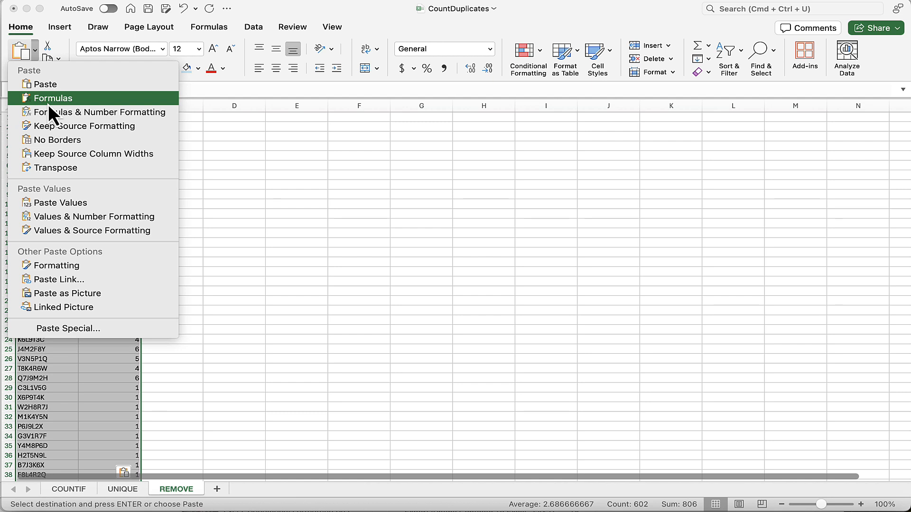
pyautogui.click(290, 192)
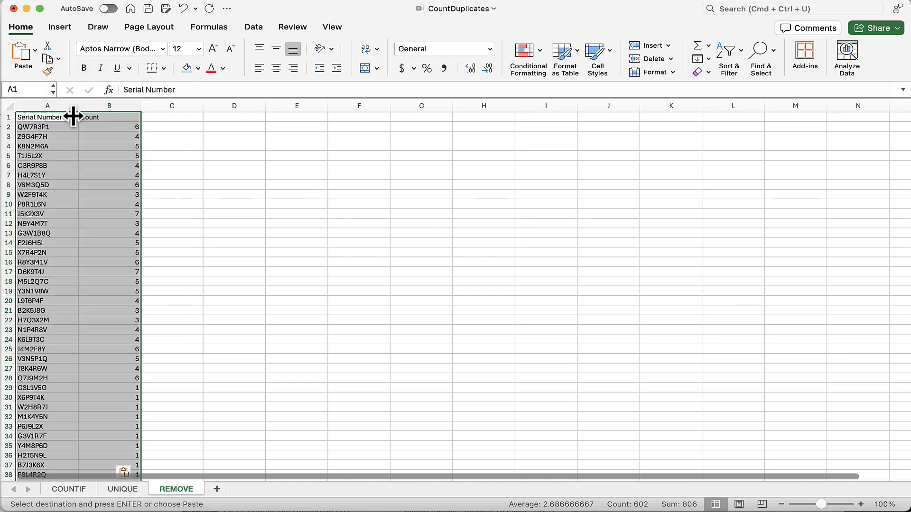
# Remove duplicate rows from the REMOVE sheet's list, treating the first row as headers and comparing both Serial Number and Count
pyautogui.click(37, 119)
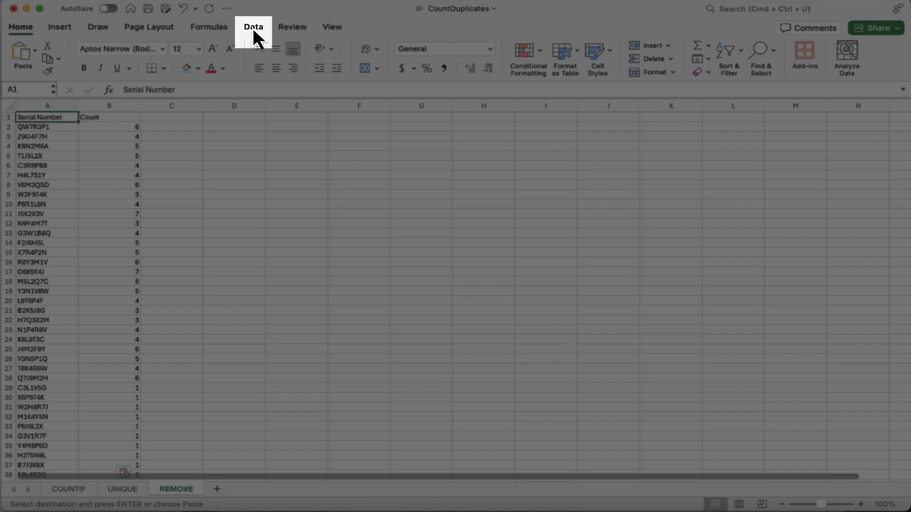
pyautogui.click(252, 28)
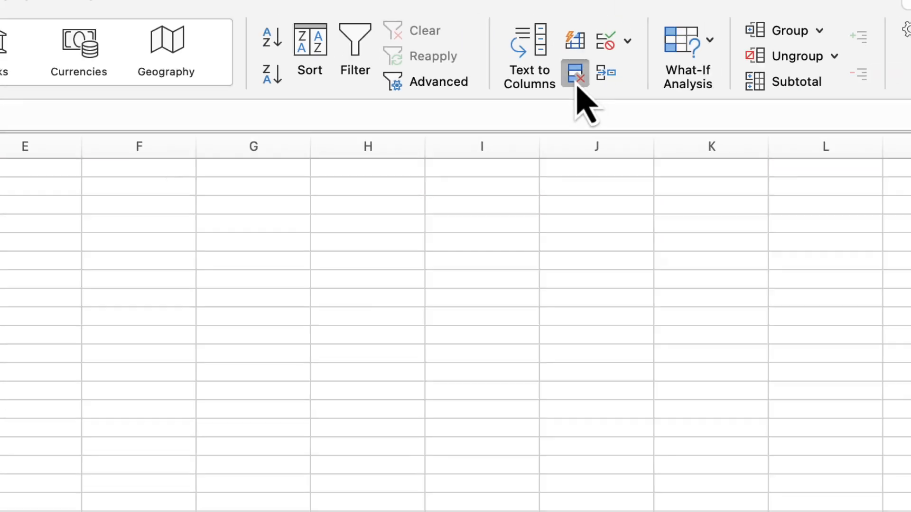
pyautogui.click(530, 98)
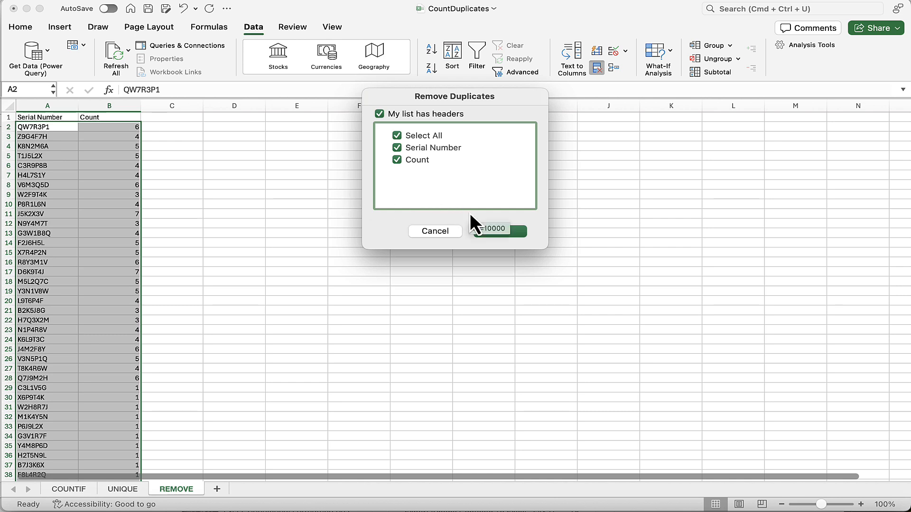
pyautogui.click(517, 233)
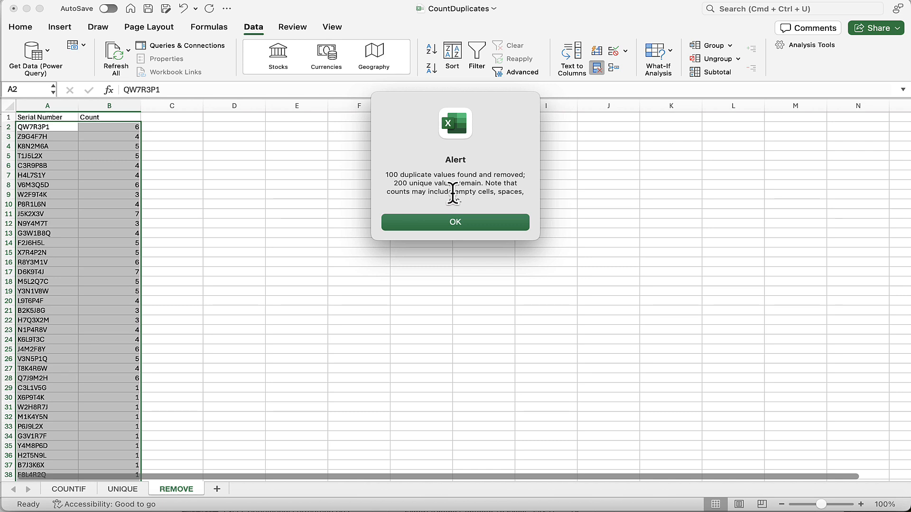
pyautogui.click(454, 226)
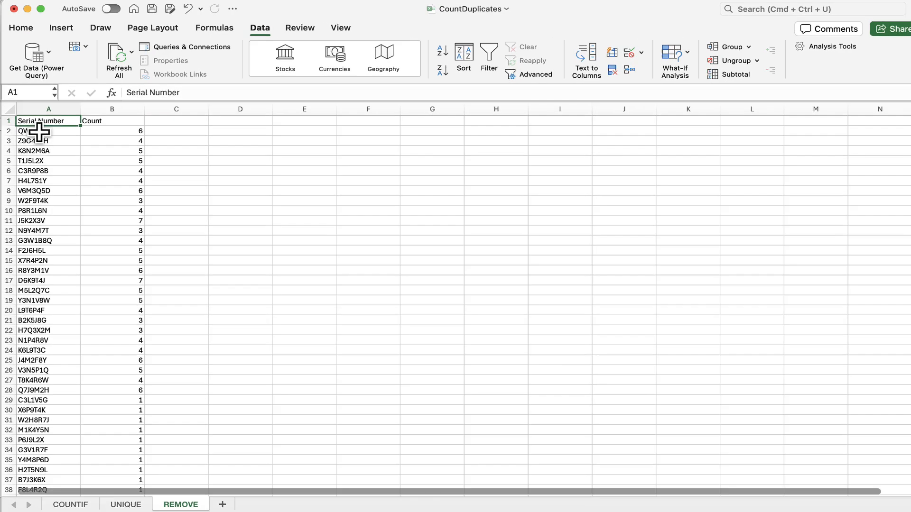
pyautogui.click(41, 128)
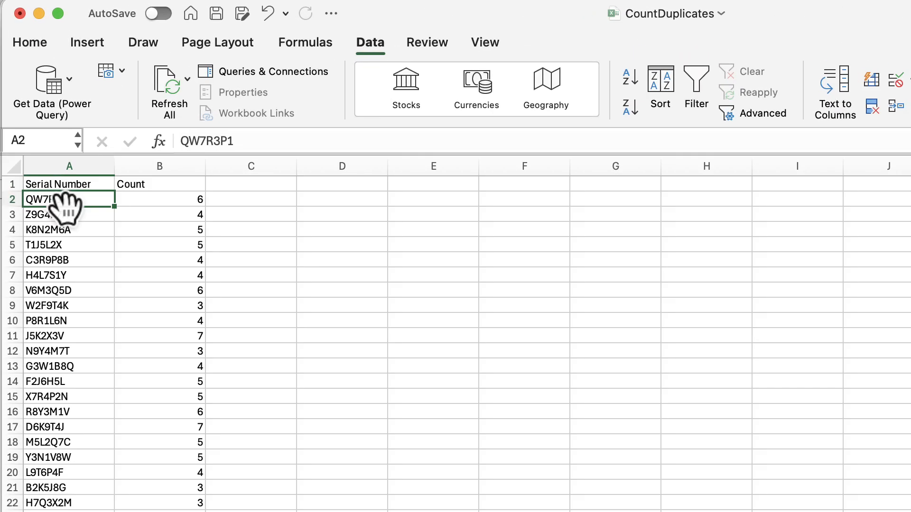